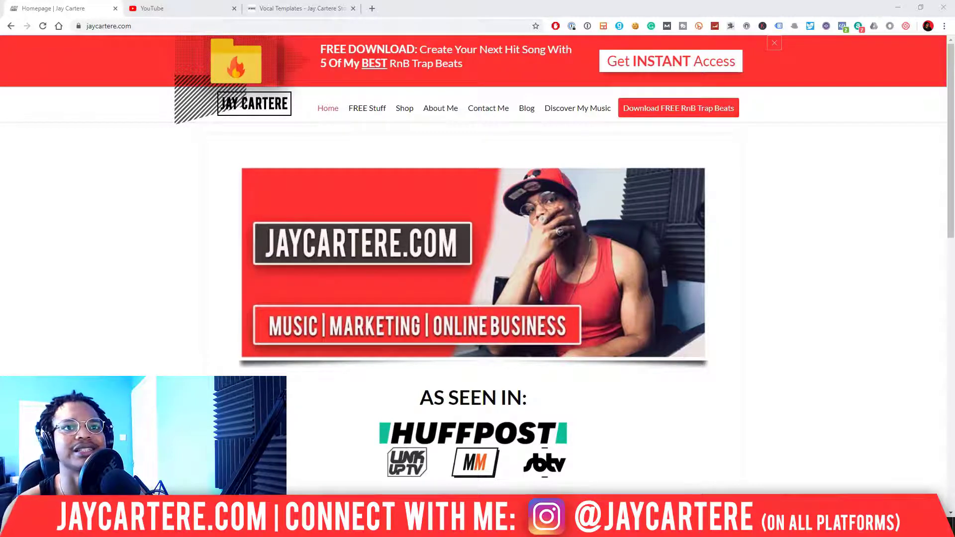
# Switch Chrome to the Vocal Templates store page tab
pyautogui.click(261, 11)
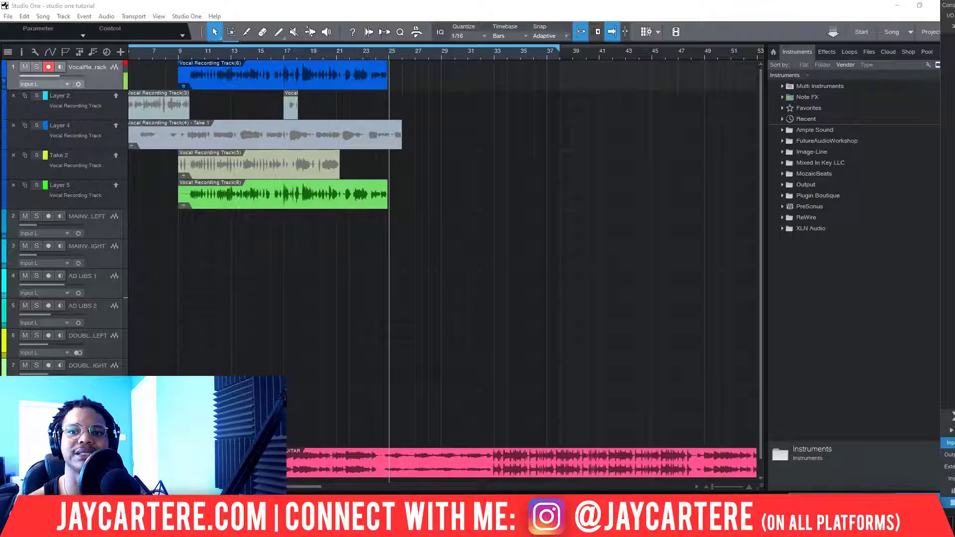
# Bring the File Explorer window with the VOCAL MIXING TEMPLATES folder to the front
pyautogui.hotkey('alt', 'Tab')
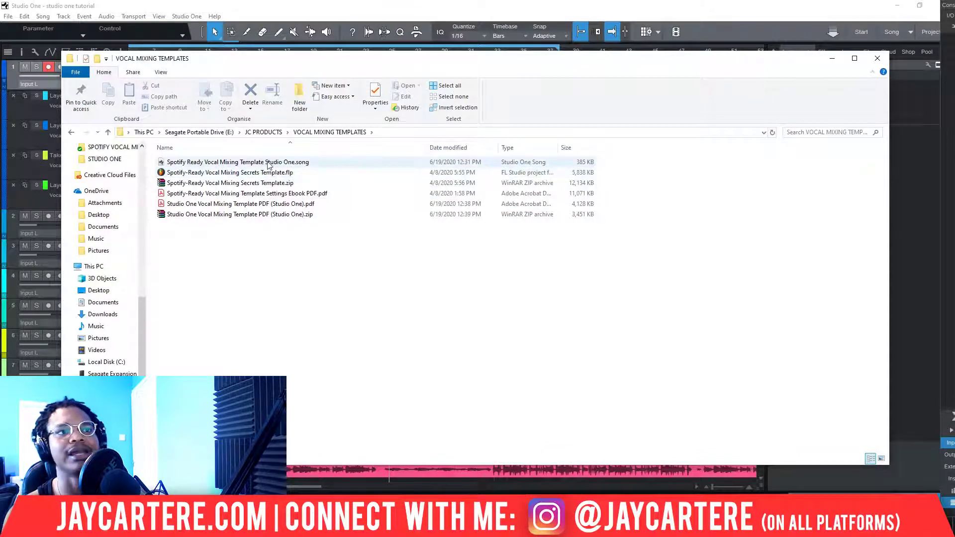
# Drag the VOCAL MIXING TEMPLATES window to the right to uncover the Studio One tracks
pyautogui.click(236, 161)
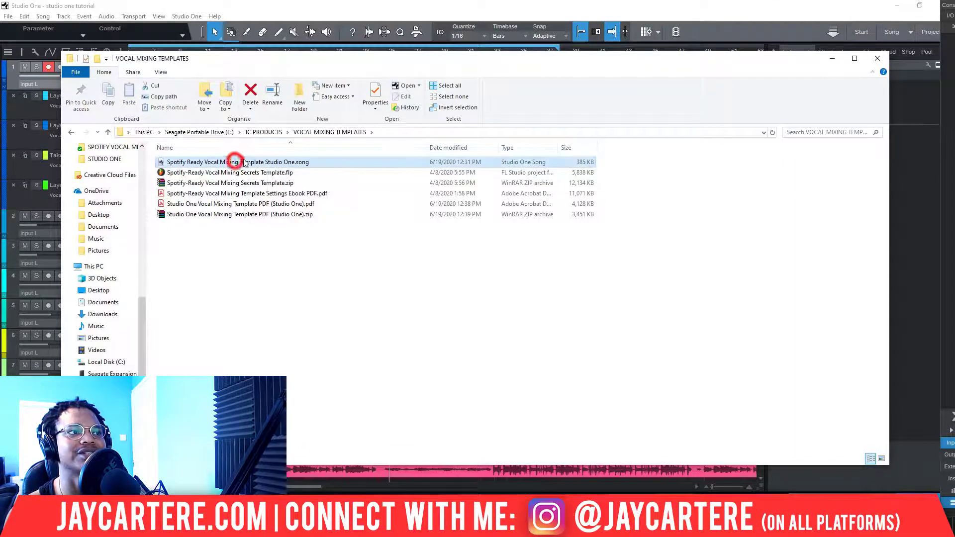
pyautogui.click(282, 248)
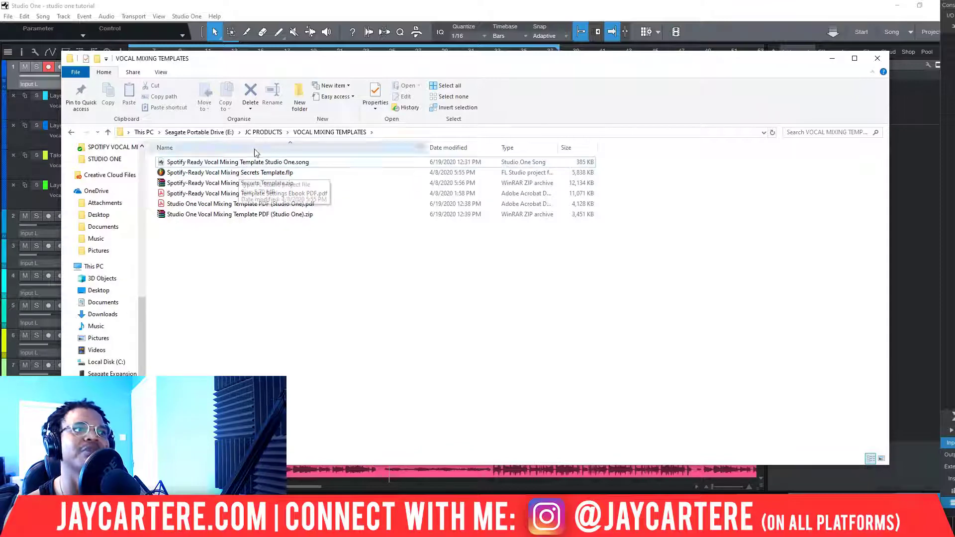
pyautogui.click(280, 66)
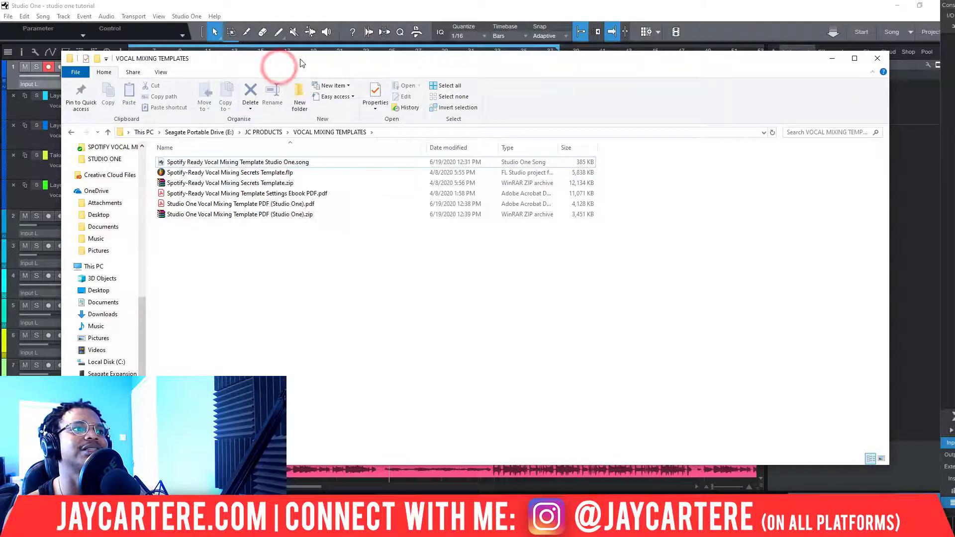
pyautogui.moveTo(300, 63); pyautogui.dragTo(494, 68)
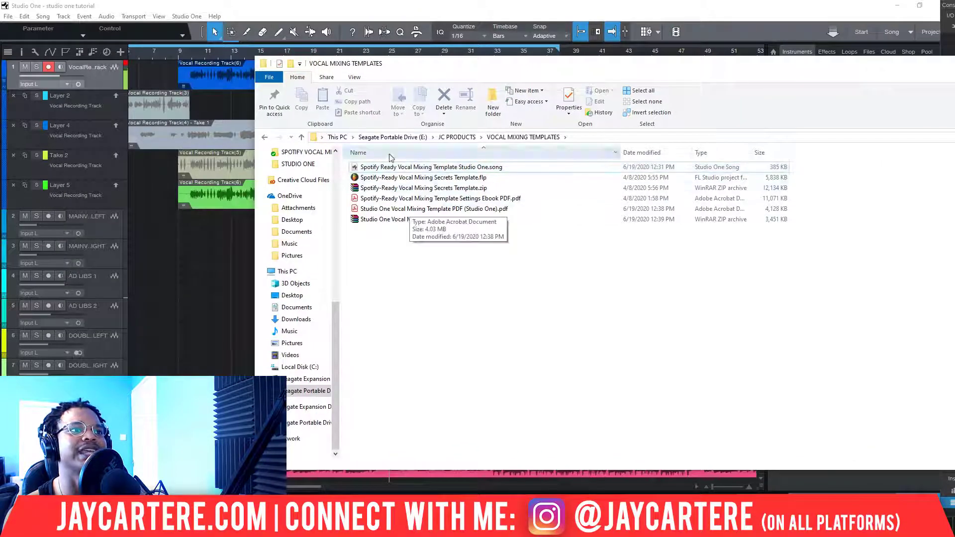
# Look through the template files and select 'Spotify Ready Vocal Mixing Template Studio One.song'
pyautogui.click(396, 223)
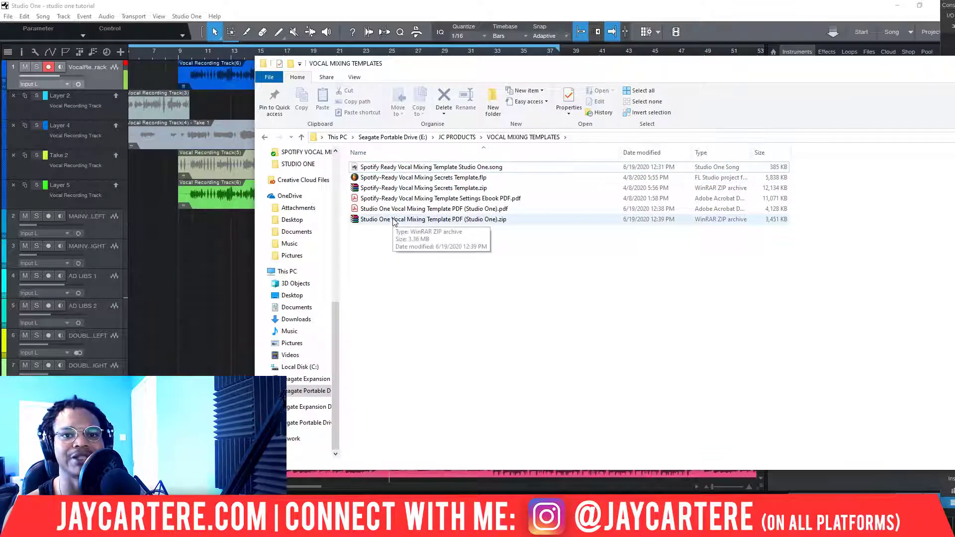
pyautogui.click(393, 213)
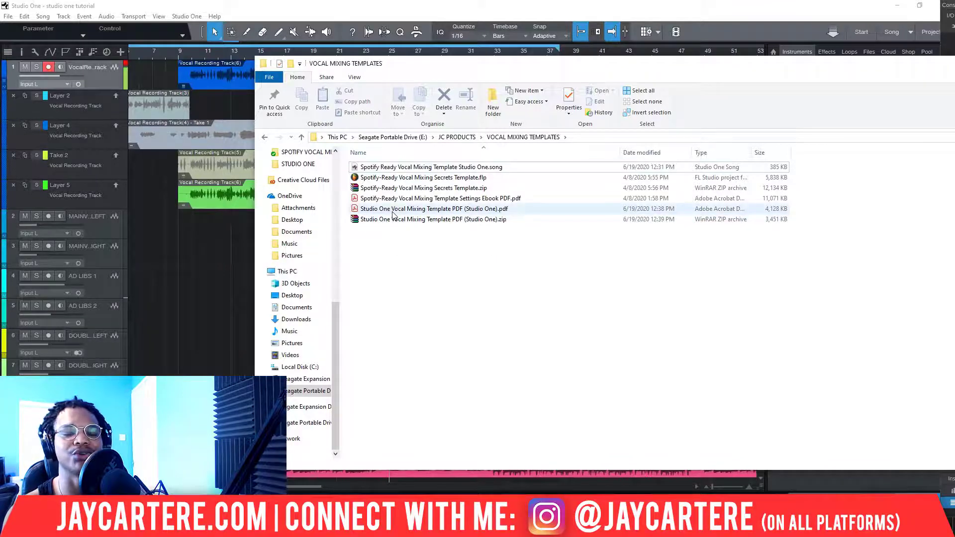
pyautogui.click(404, 223)
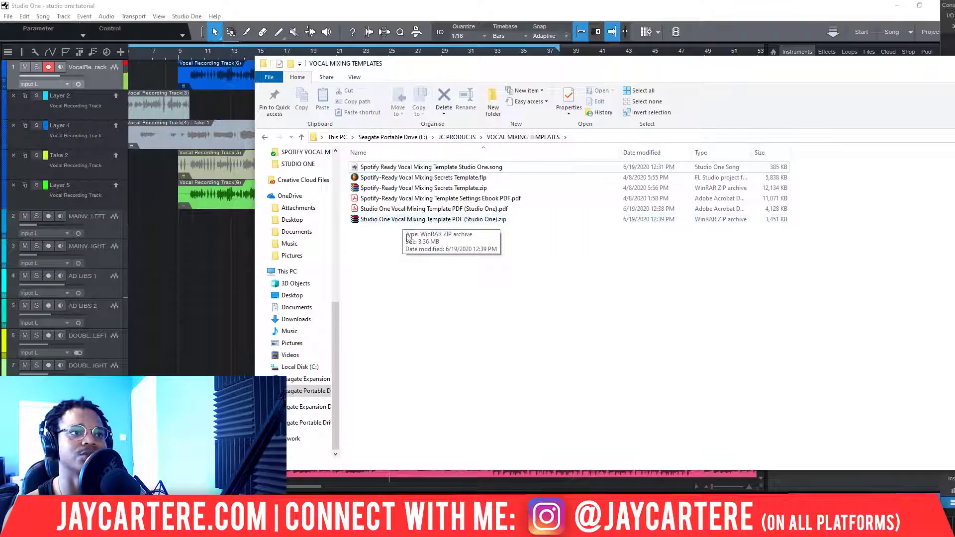
pyautogui.click(398, 189)
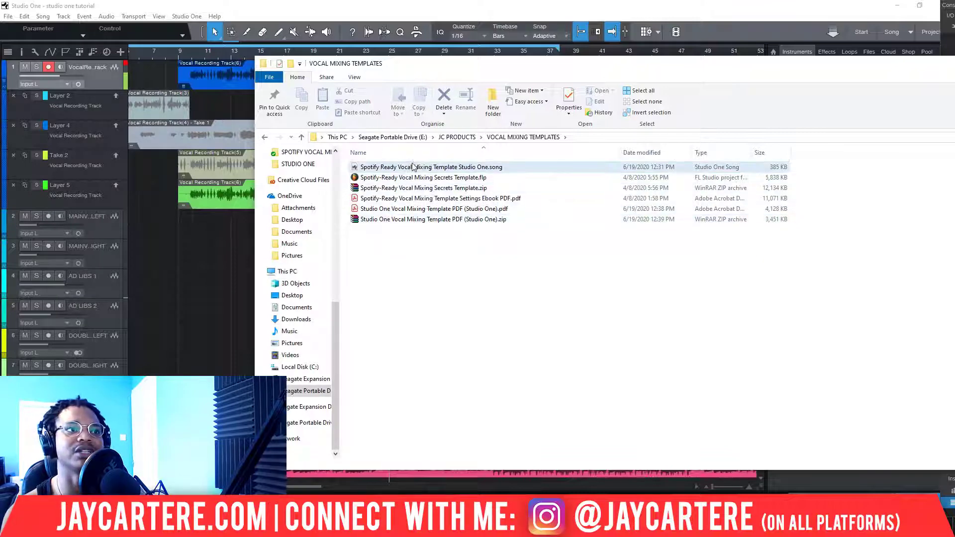
pyautogui.click(397, 169)
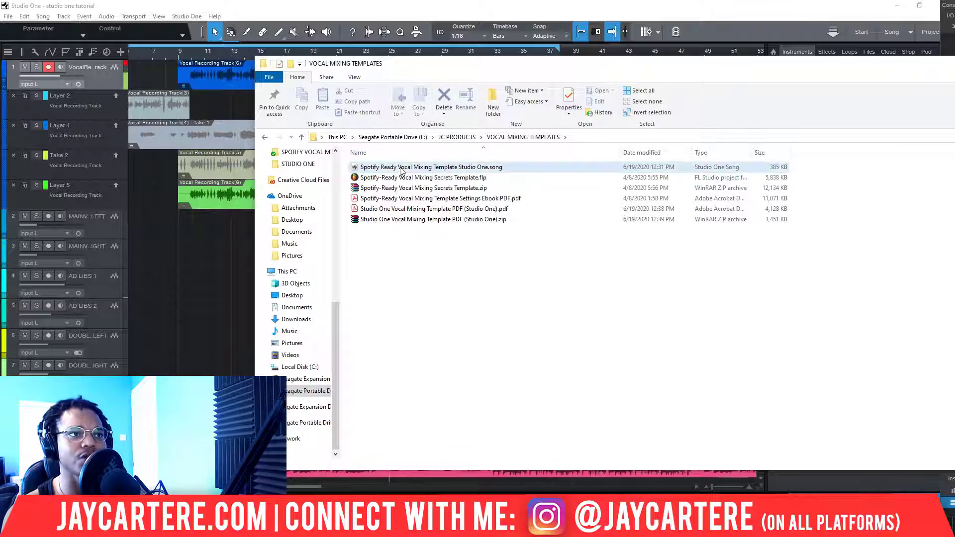
pyautogui.click(401, 168)
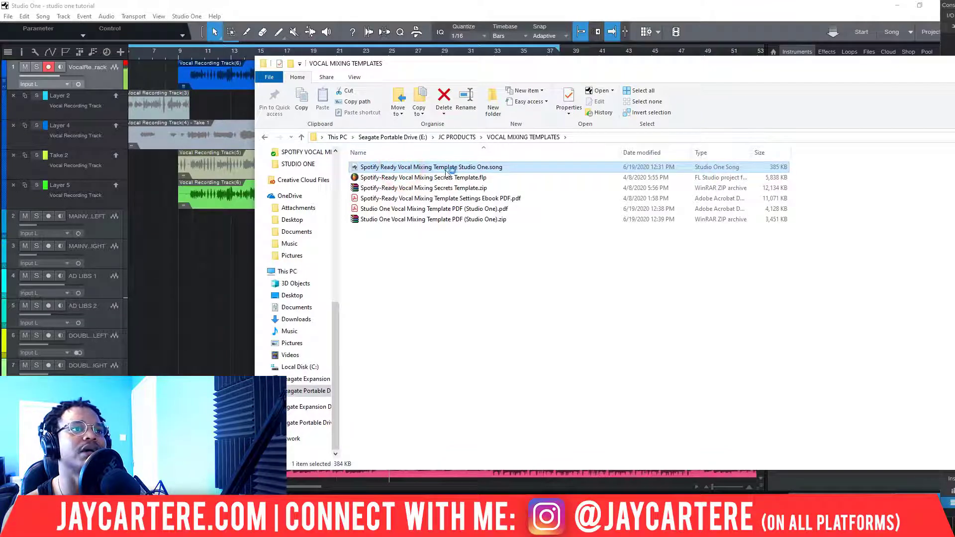
# Open the Spotify Ready Vocal Mixing Template song and toggle the Vocal Recording Track's monitoring on and off
pyautogui.doubleClick(374, 168)
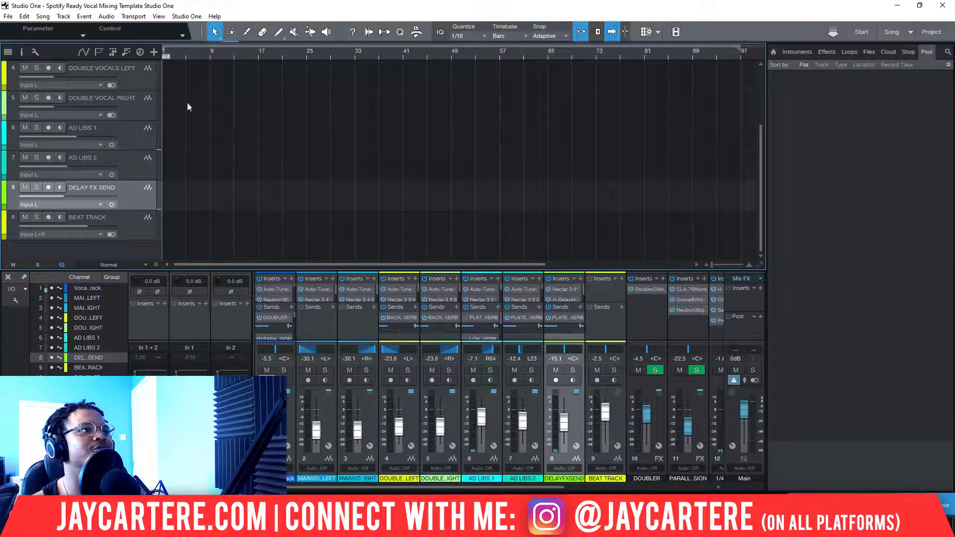
pyautogui.scroll(3, 318, 150)
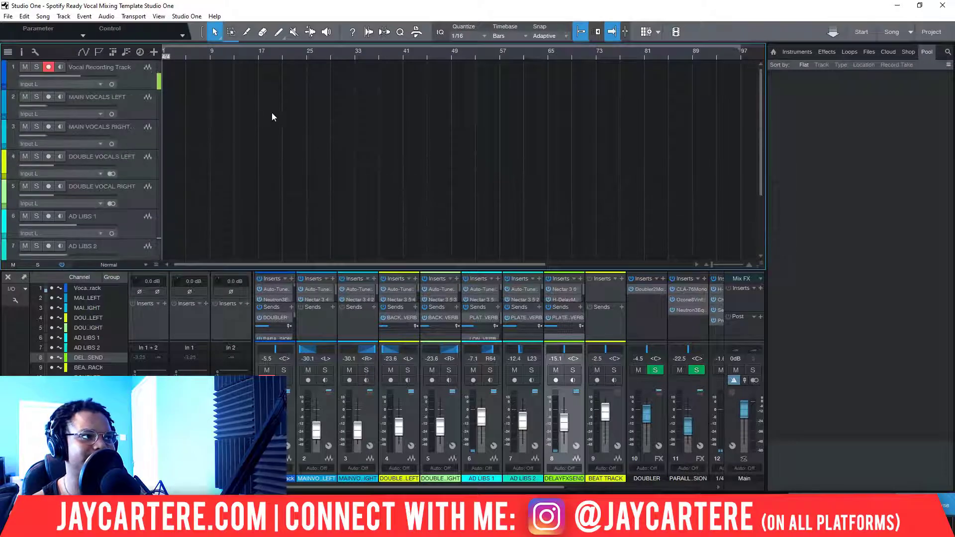
pyautogui.click(63, 69)
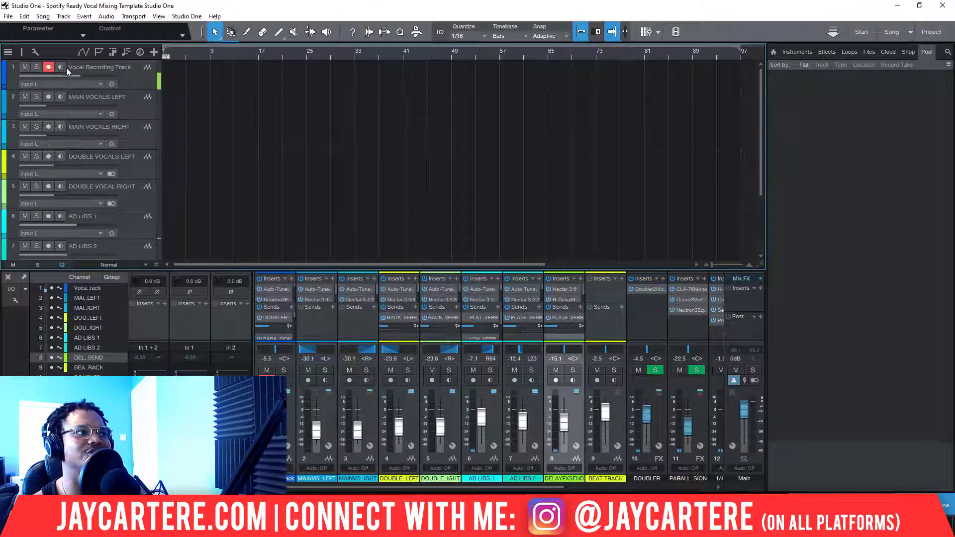
pyautogui.click(61, 69)
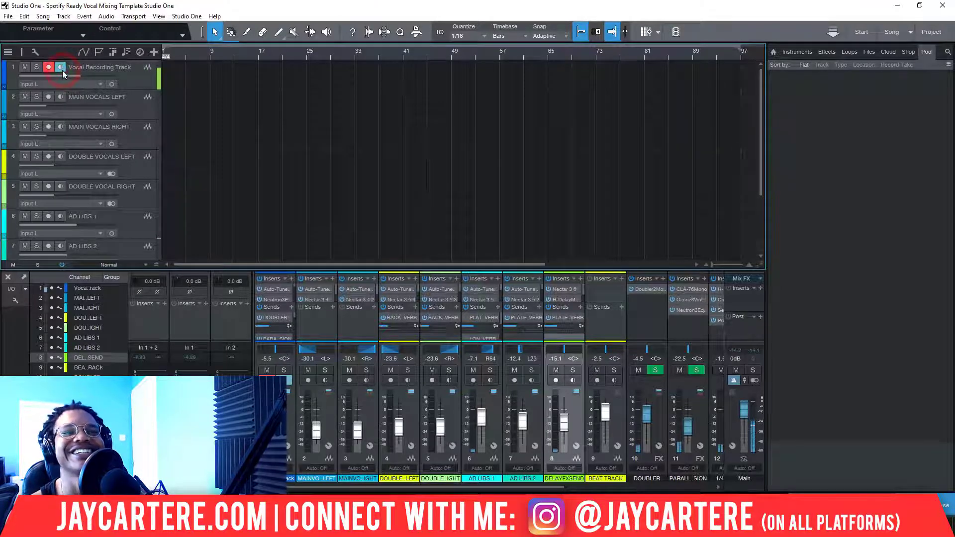
pyautogui.click(62, 70)
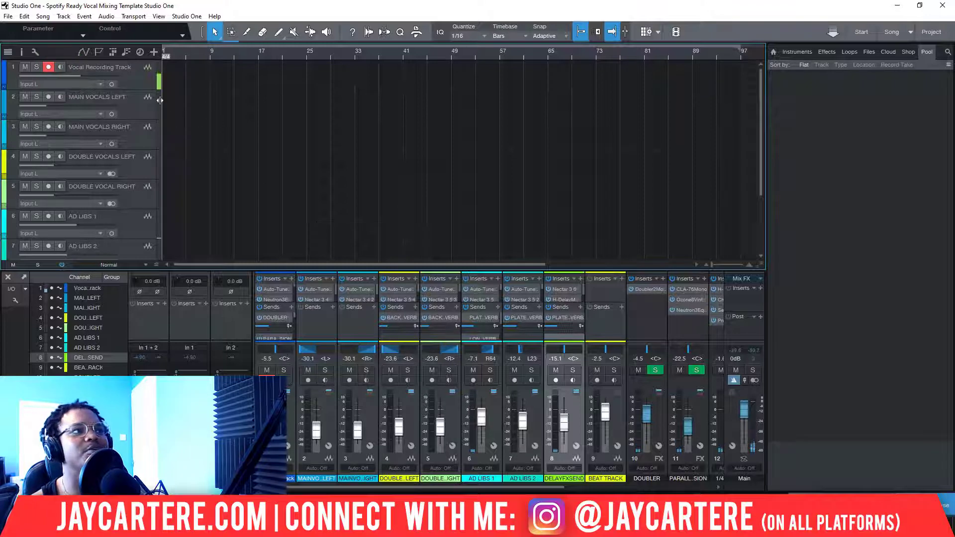
pyautogui.click(8, 20)
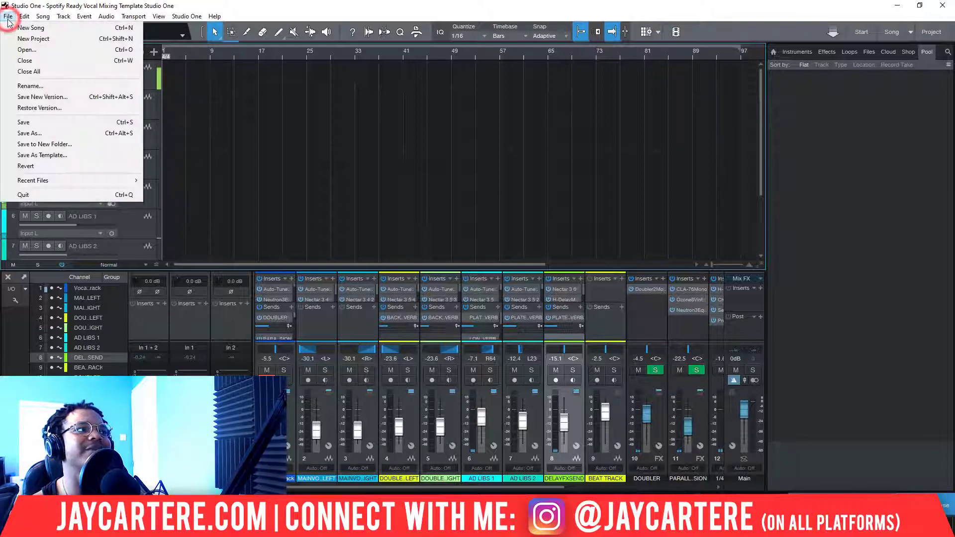
# Save the song via Save As Template with the title 'test template spotify ready'
pyautogui.click(68, 157)
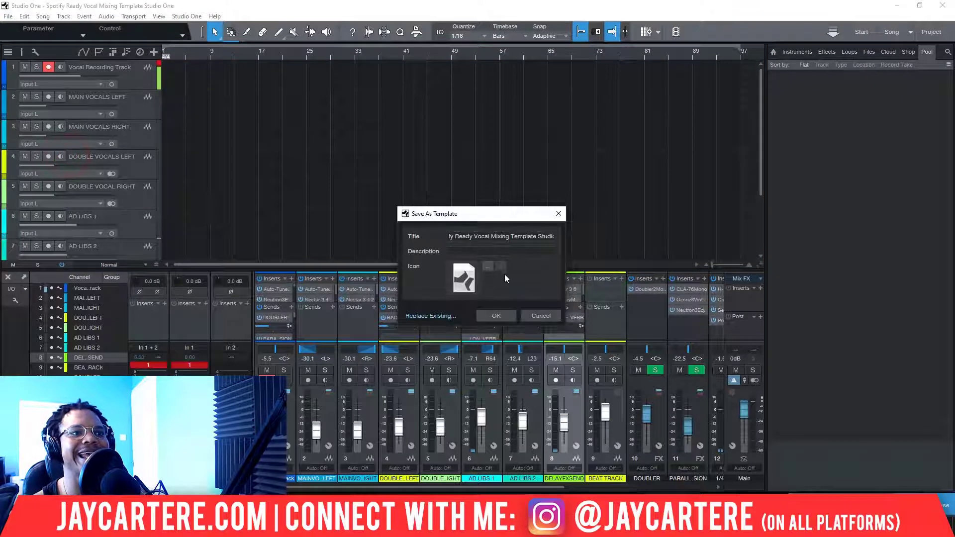
pyautogui.click(507, 234)
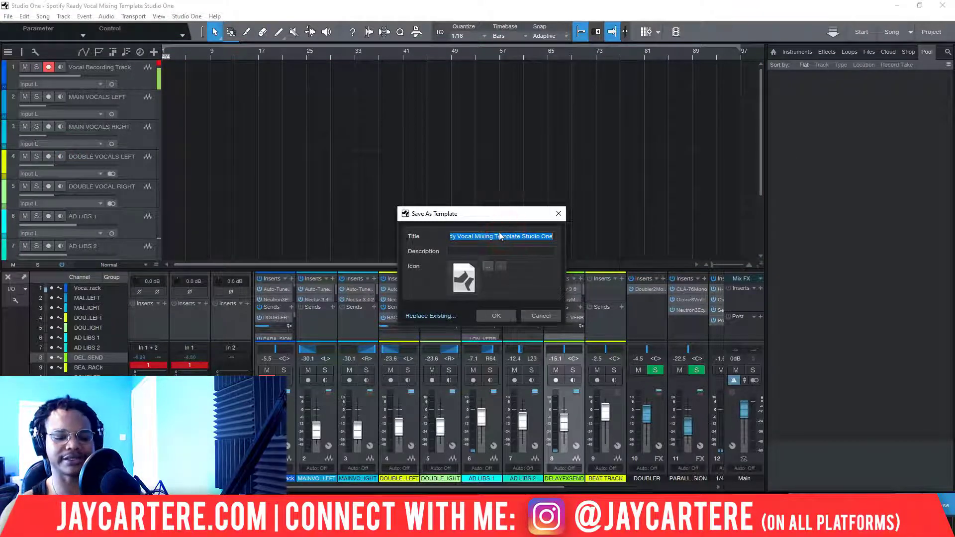
pyautogui.write('test temp')
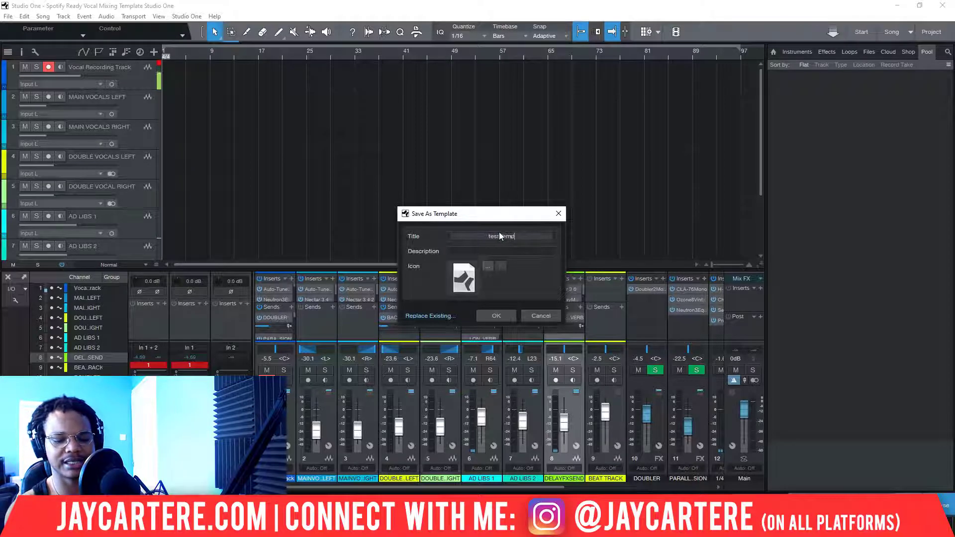
pyautogui.write('late')
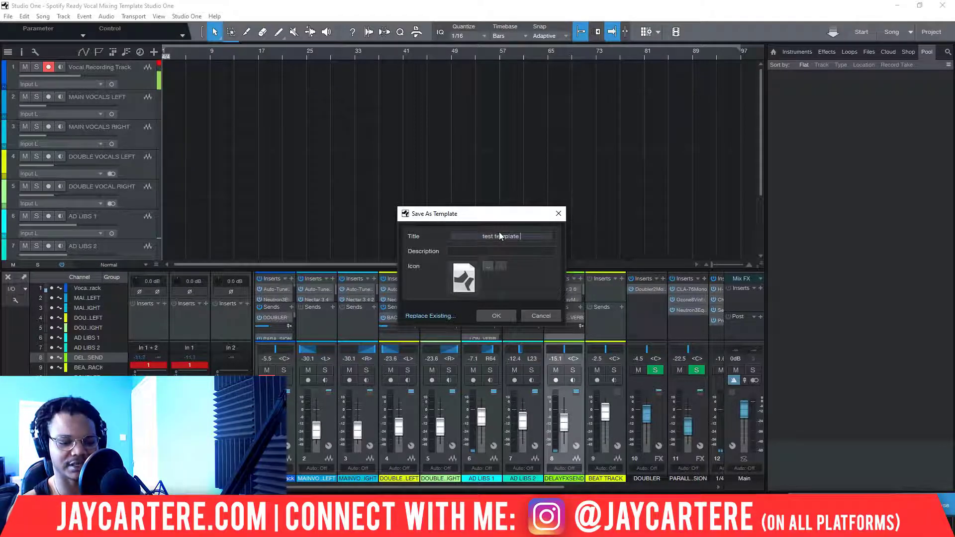
pyautogui.write(' spotifyu re')
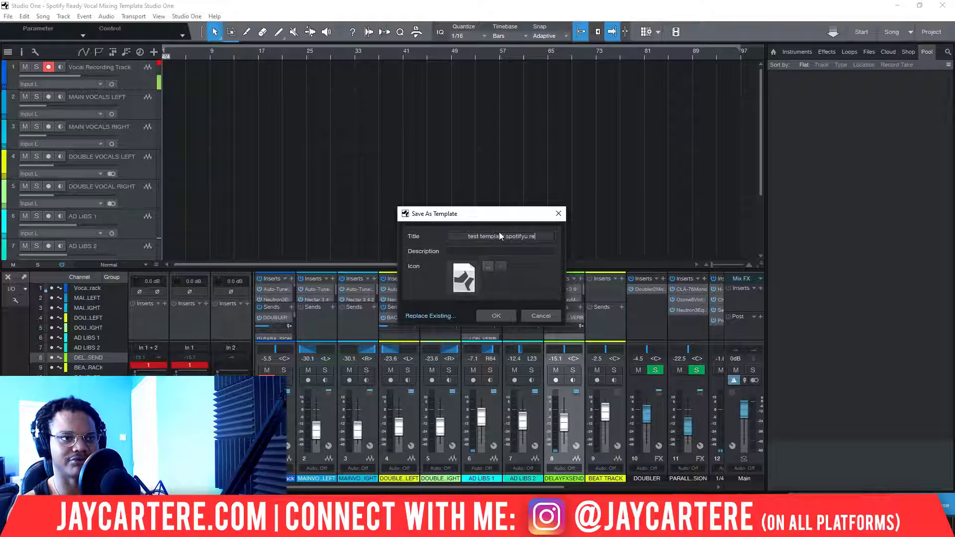
pyautogui.write('ady')
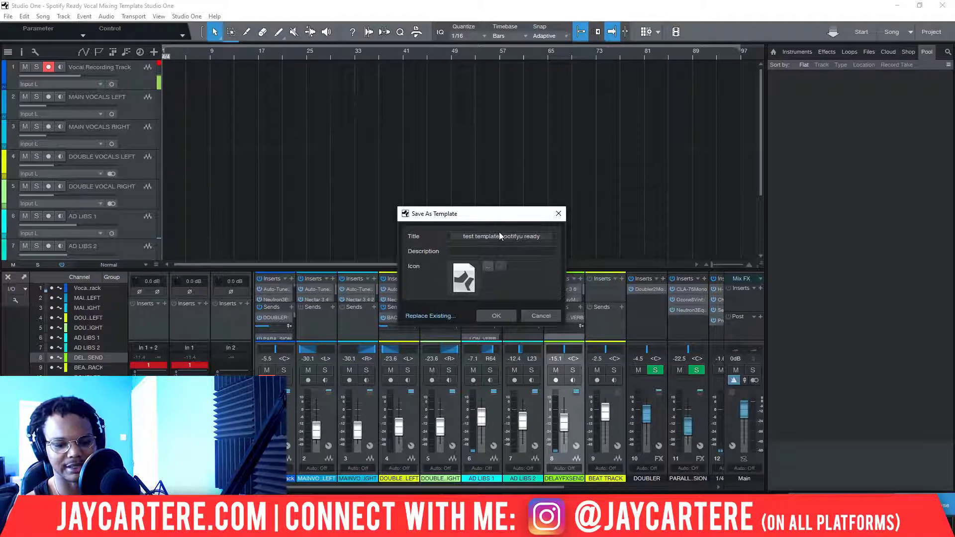
pyautogui.press('BackSpace')
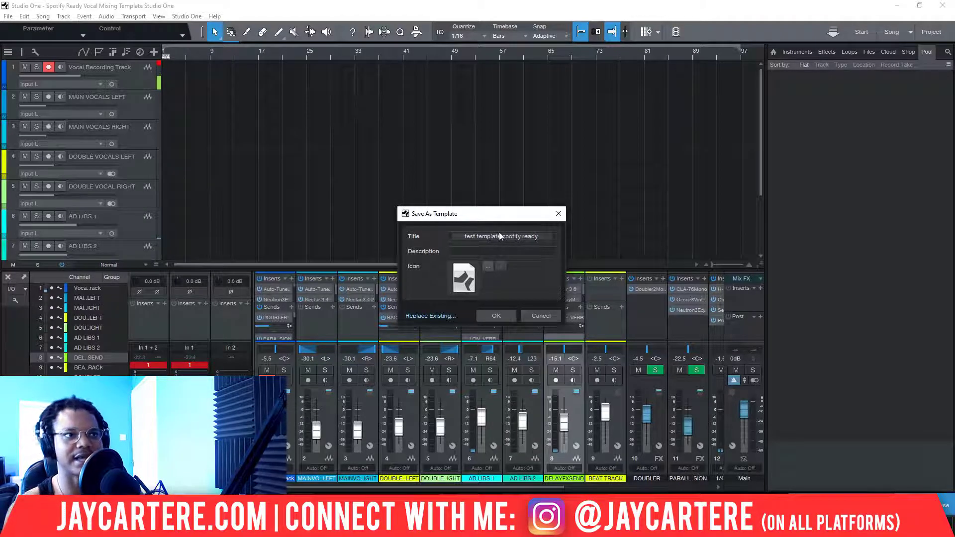
pyautogui.click(498, 316)
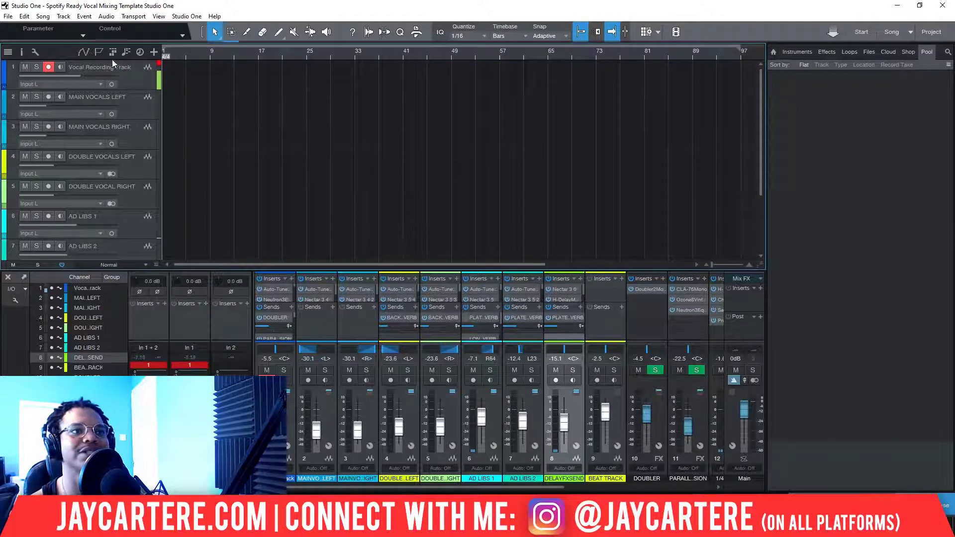
# Open the New Song dialog and browse its built-in Styles templates
pyautogui.click(8, 16)
pyautogui.click(29, 28)
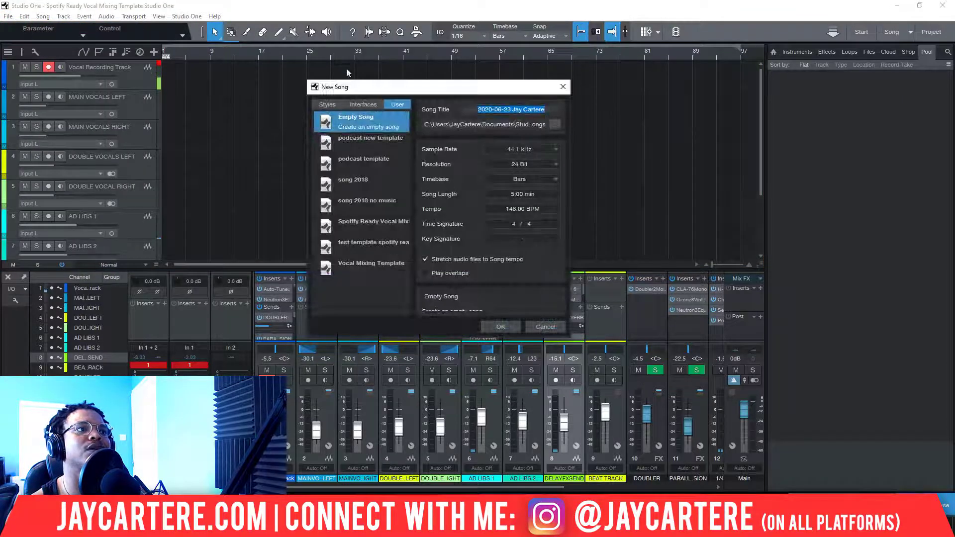
pyautogui.click(327, 104)
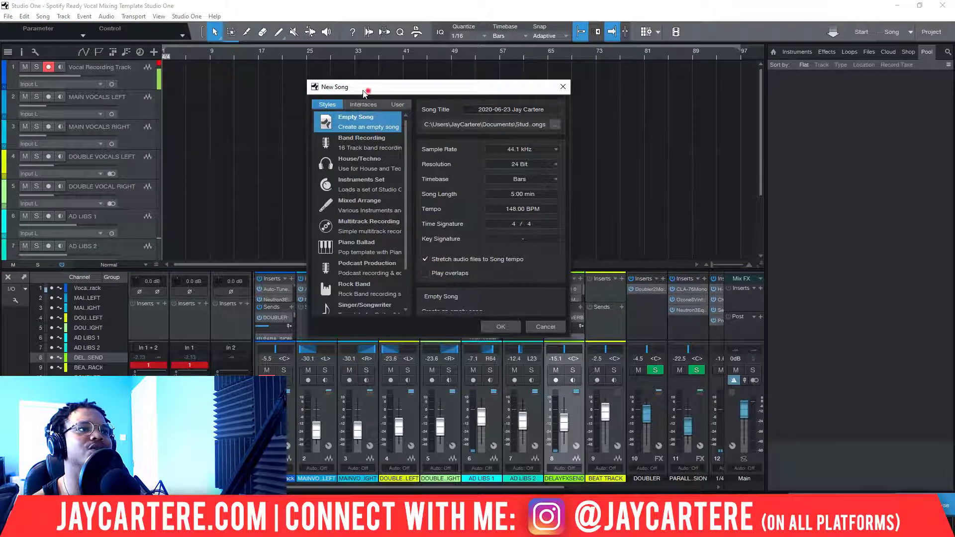
pyautogui.moveTo(368, 89); pyautogui.dragTo(312, 73)
pyautogui.scroll(-3, 305, 194)
pyautogui.scroll(3, 305, 192)
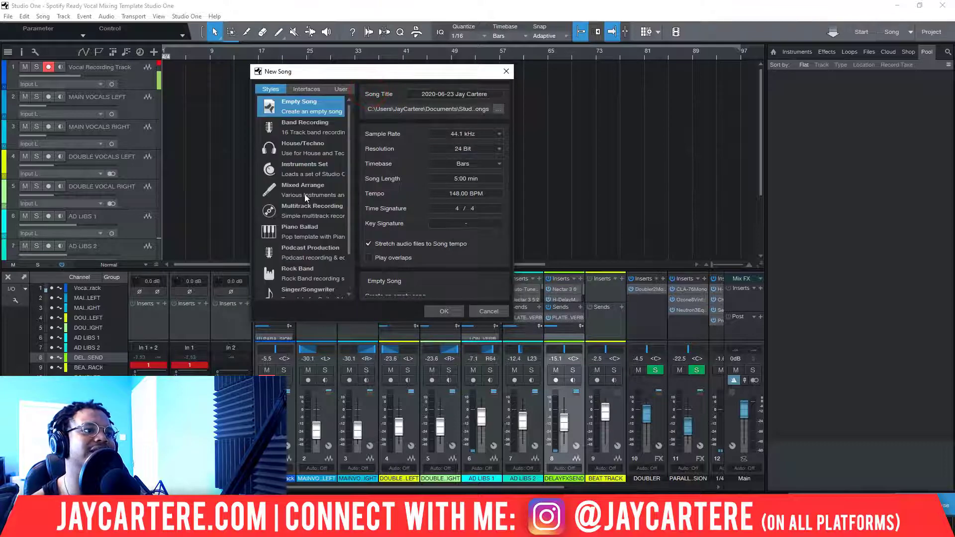
# Select 'test template spotify ready' under User templates, showing its 145 BPM settings
pyautogui.click(342, 88)
pyautogui.click(317, 89)
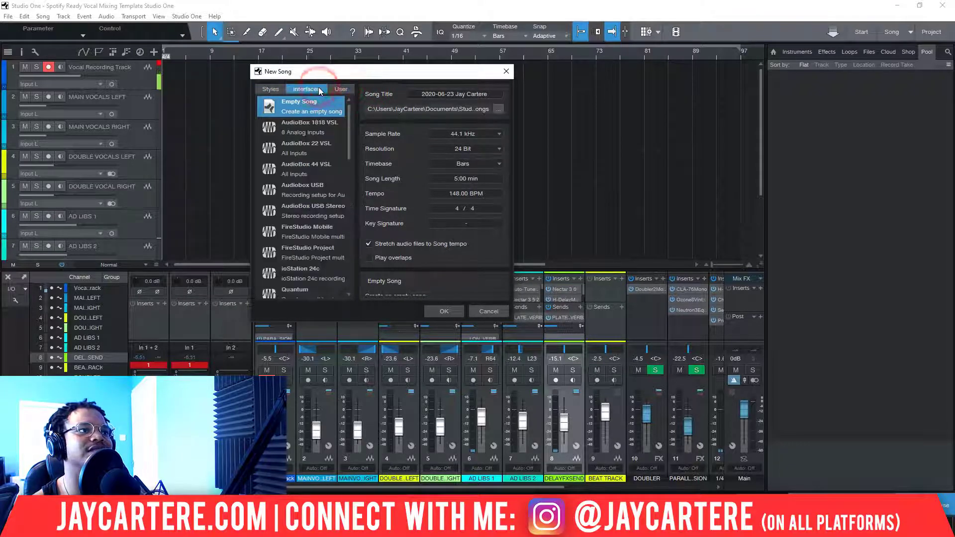
pyautogui.click(340, 90)
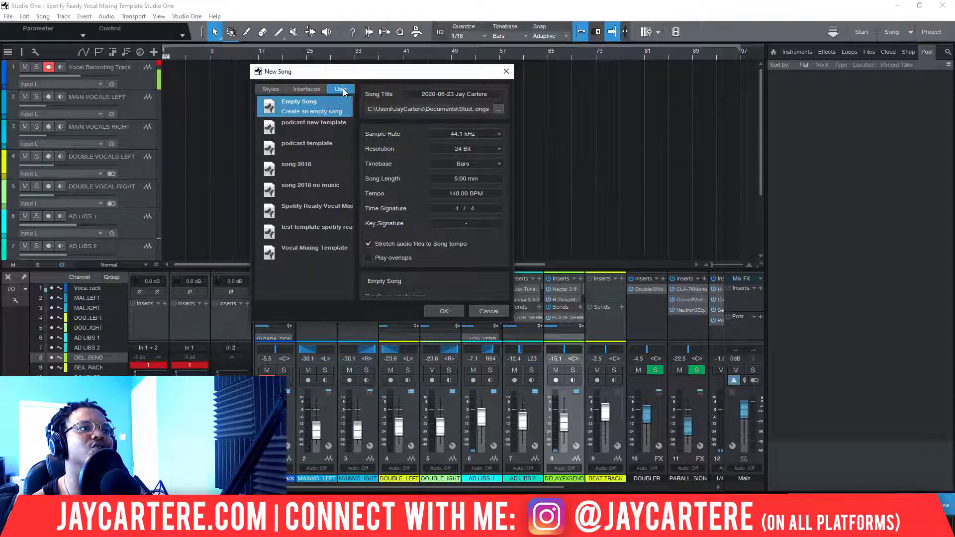
pyautogui.click(308, 229)
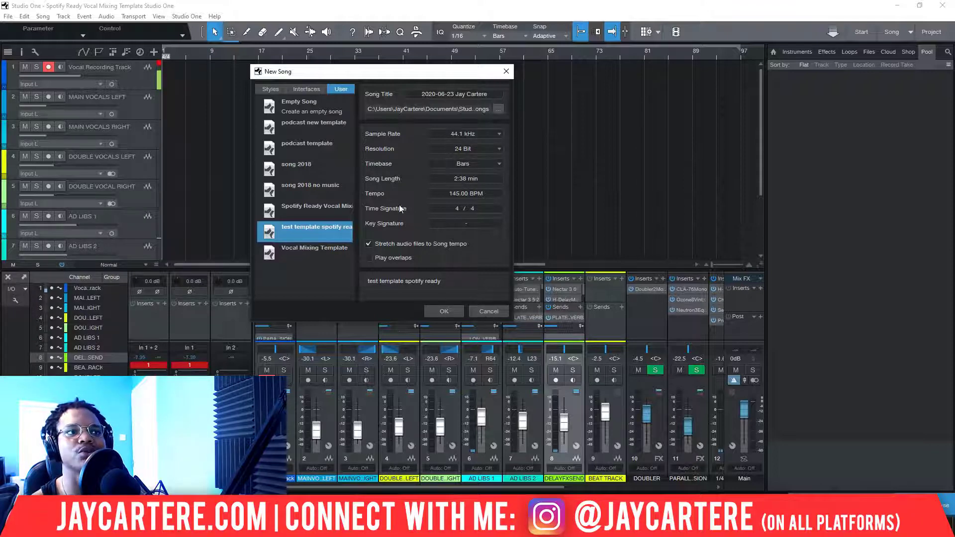
# Cancel the New Song dialog and enlarge the mixer to show all inserts and sends
pyautogui.click(489, 310)
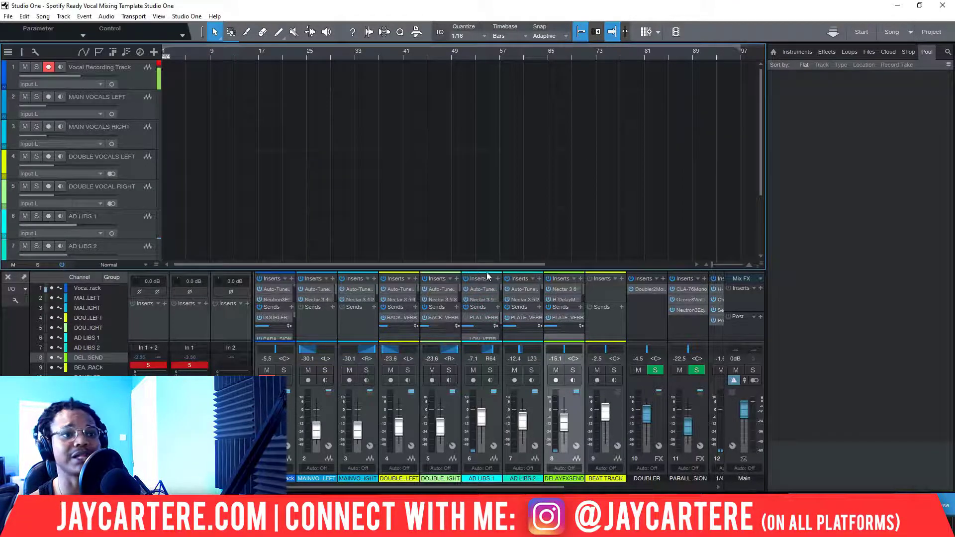
pyautogui.moveTo(482, 267); pyautogui.dragTo(488, 144)
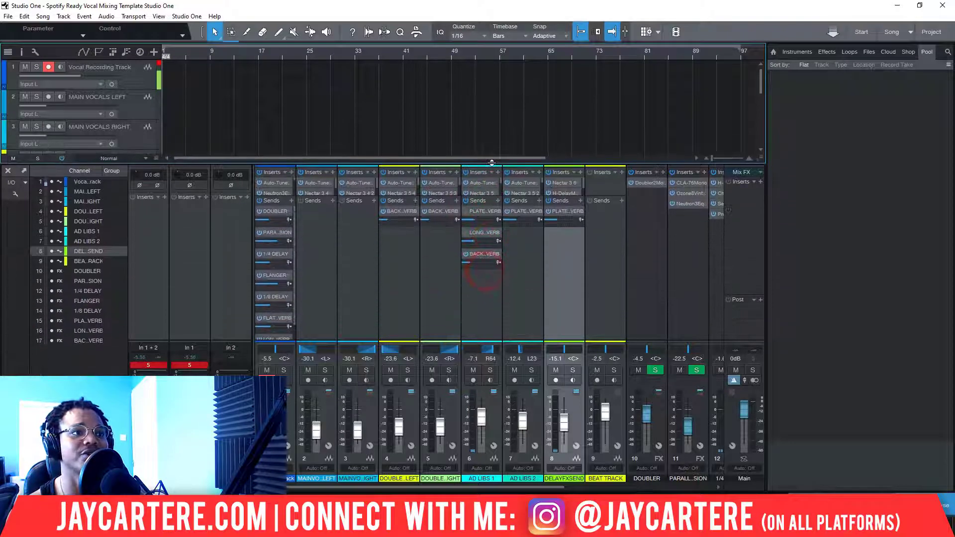